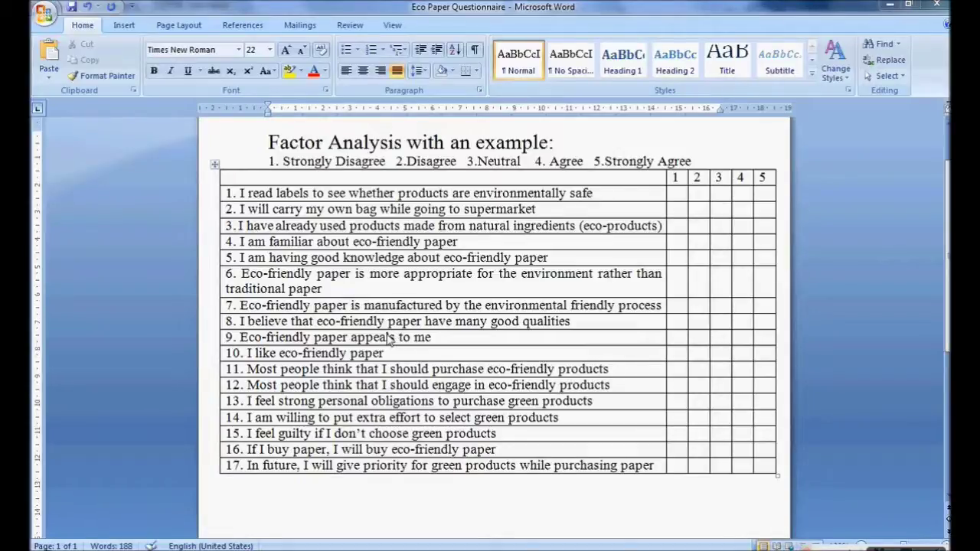
Inspect the eco paper data in PSPP by toggling value labels and checking Variable View.
mouse_move(295, 550)
click(295, 497)
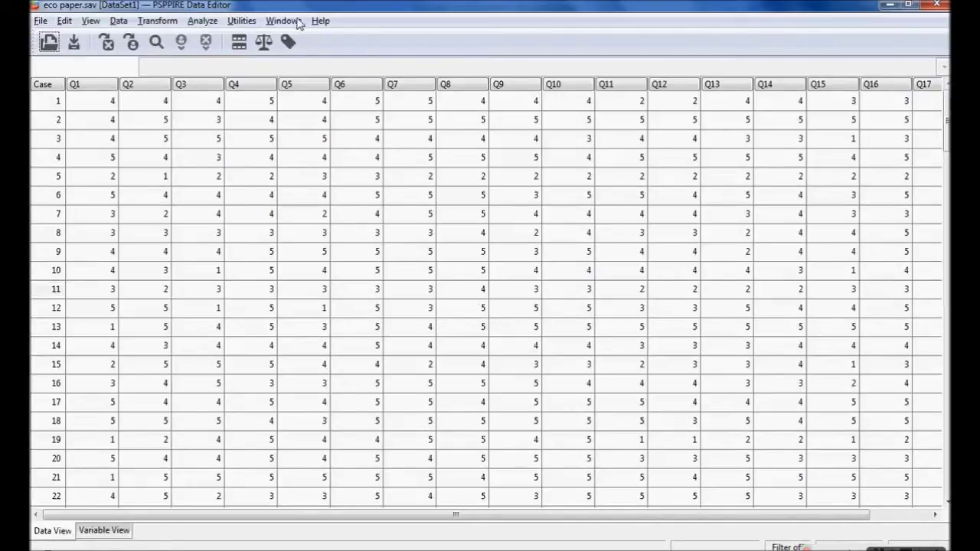
click(289, 43)
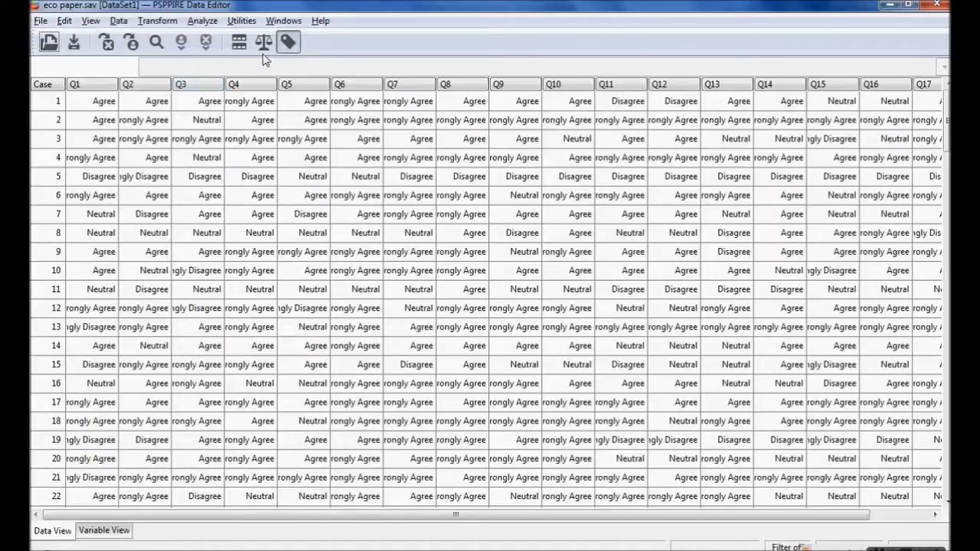
click(285, 43)
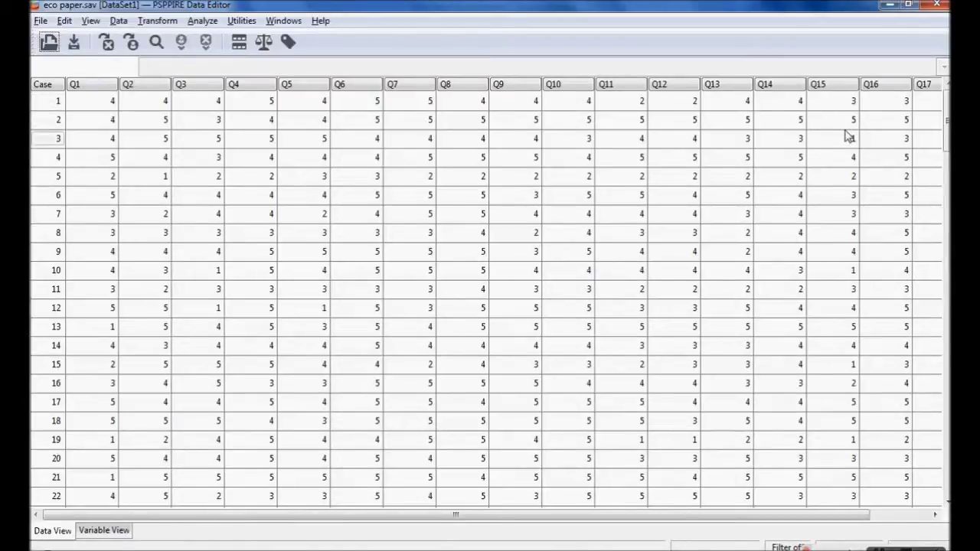
click(105, 531)
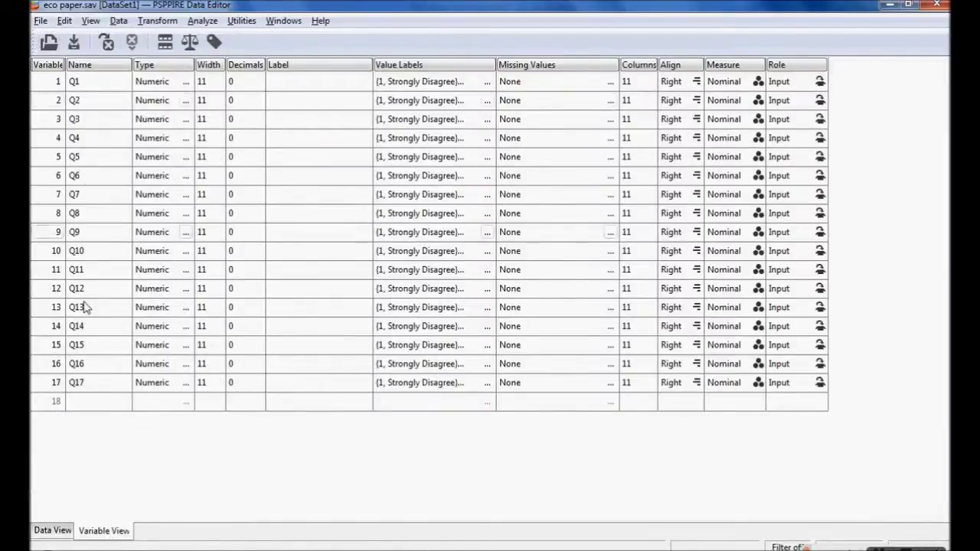
click(52, 532)
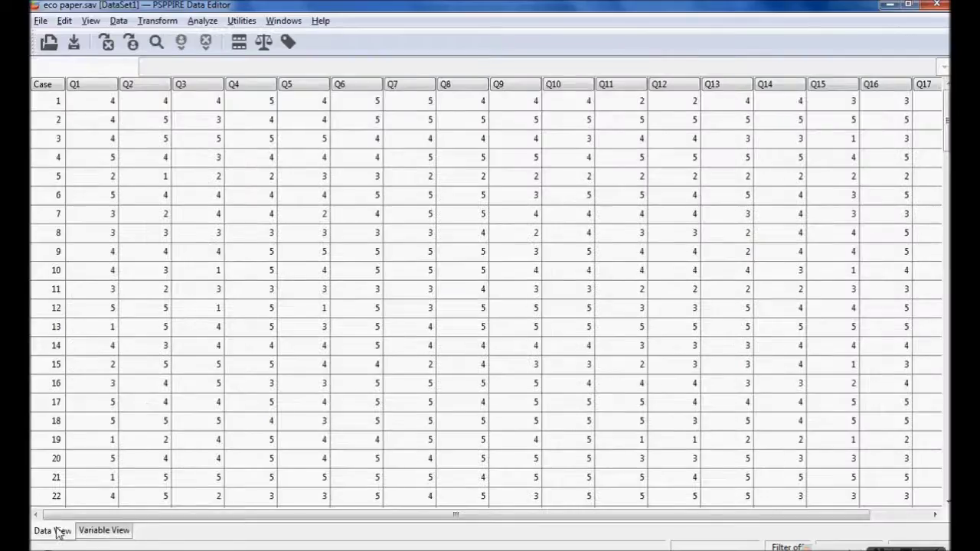
click(203, 23)
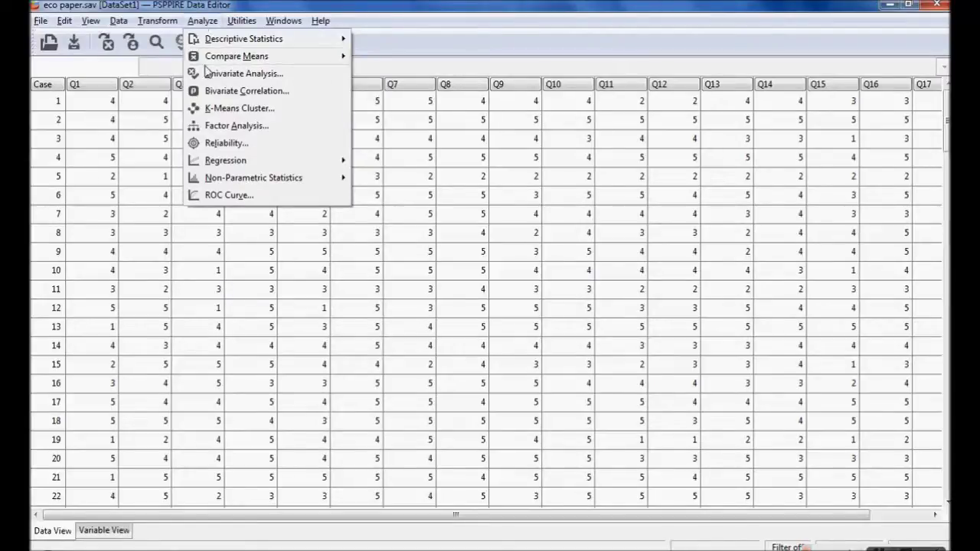
Add items Q1 through Q17 as the Factor Analysis variables.
click(229, 128)
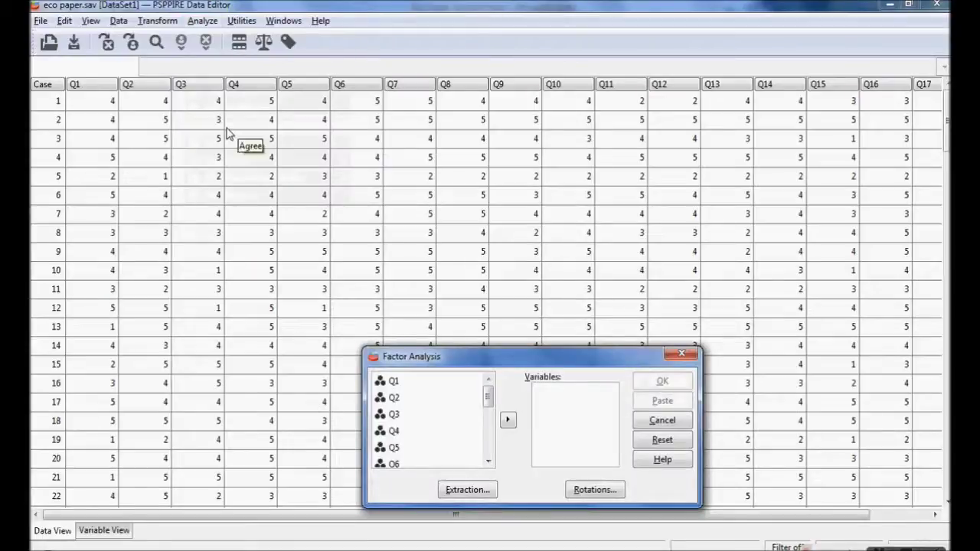
drag(457, 352, 414, 155)
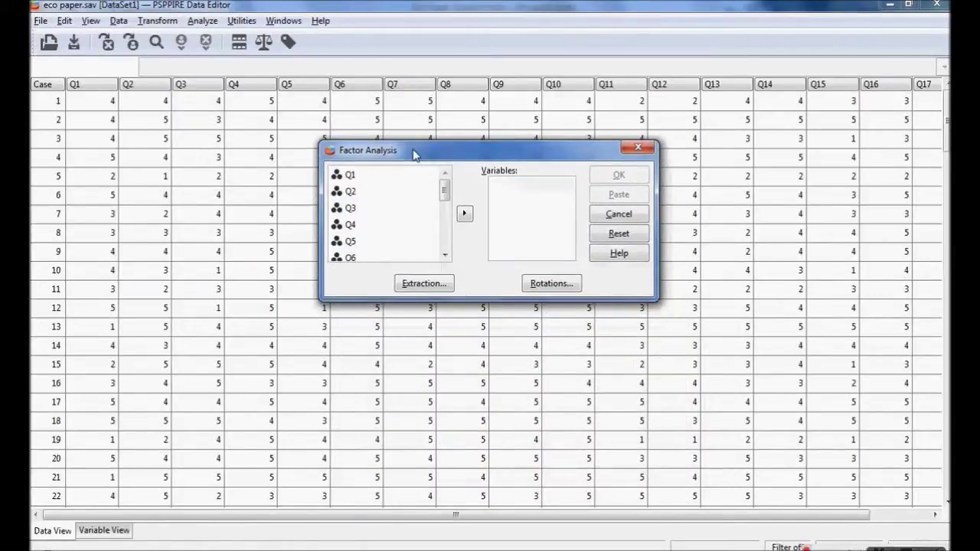
click(350, 175)
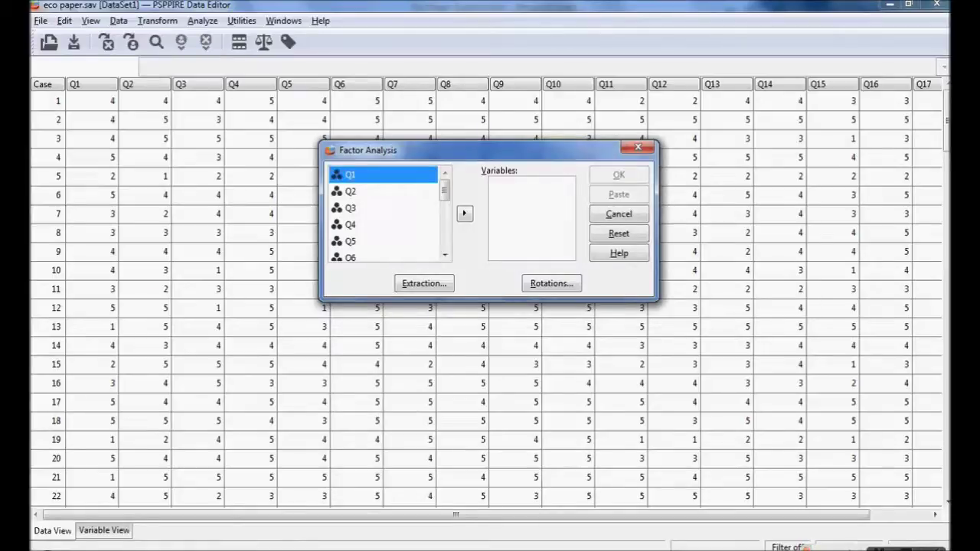
key(shift+Down)
key(shift+Down)
key(shift+Down)
key(shift+Down)
key(shift+Down)
key(shift+Down)
key(shift+Down)
key(shift+Down)
key(shift+Down)
key(shift+Down)
key(shift+Down)
key(shift+Down)
key(shift+Down)
key(shift+Down)
key(shift+Down)
key(shift+Down)
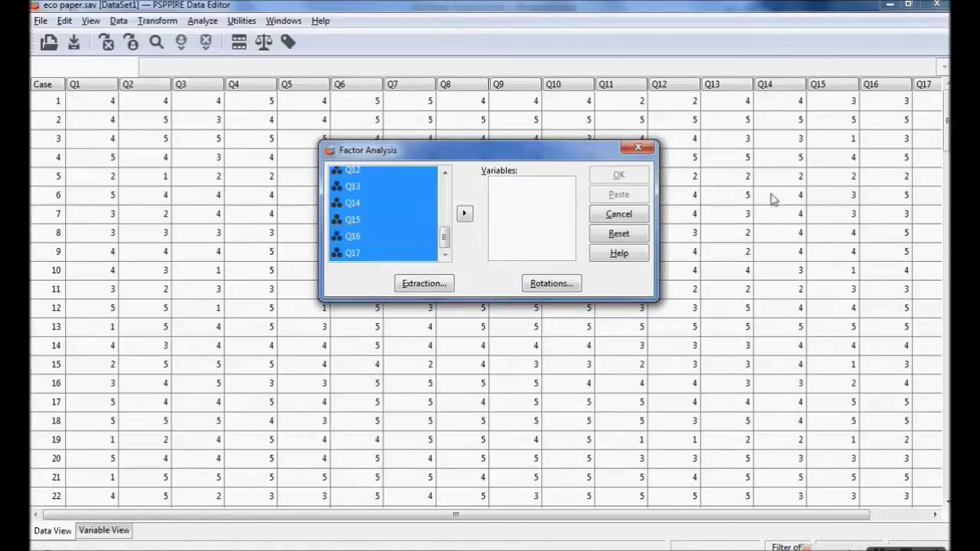
click(465, 214)
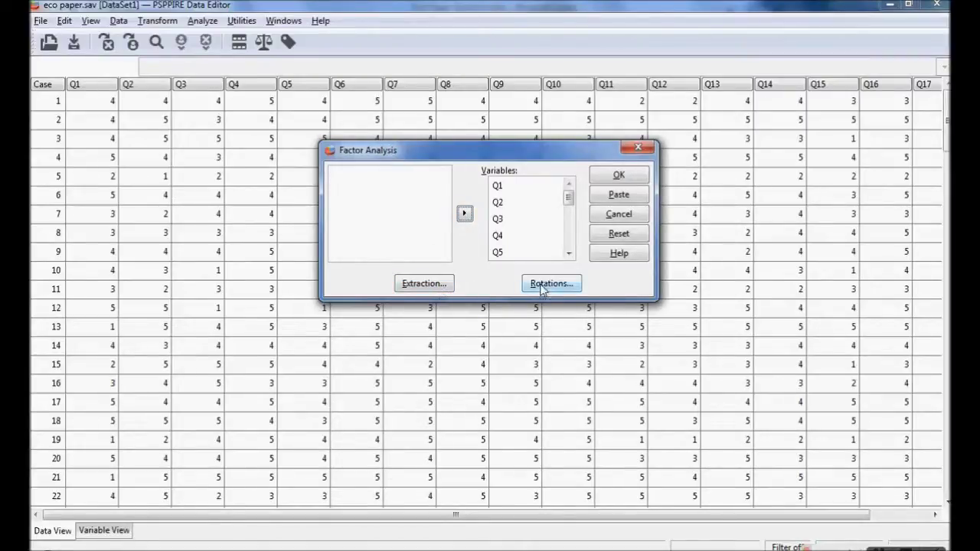
Base extraction on the correlation matrix and drop the unrotated factor solution.
click(439, 288)
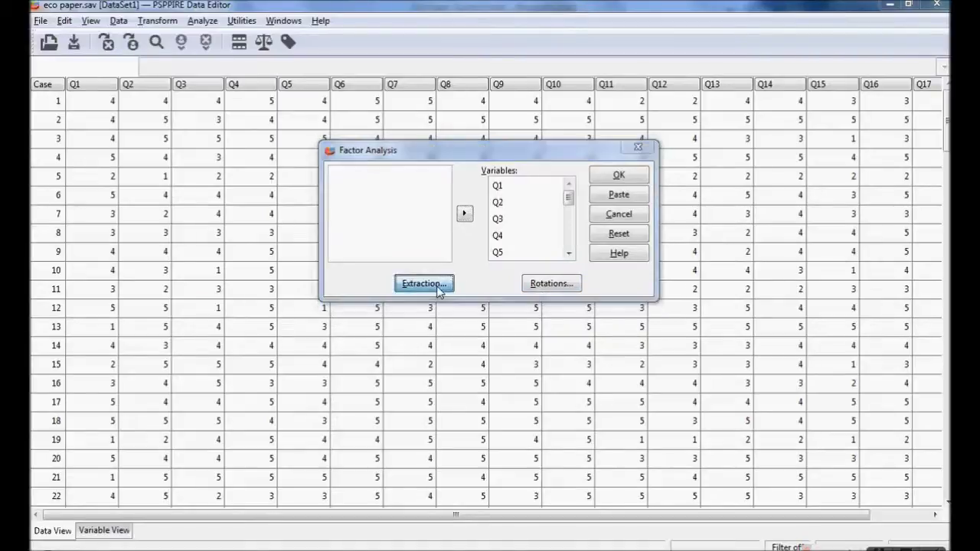
drag(377, 232, 507, 161)
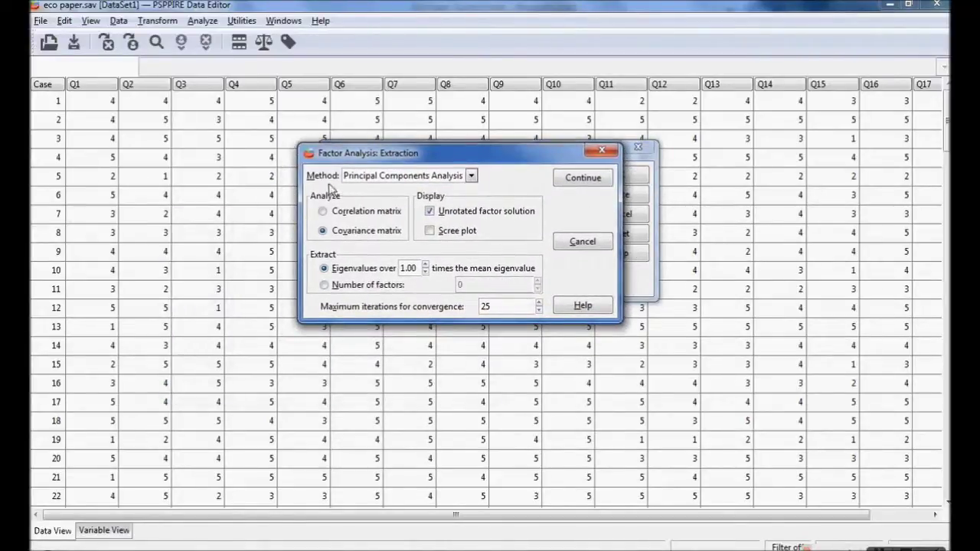
click(430, 211)
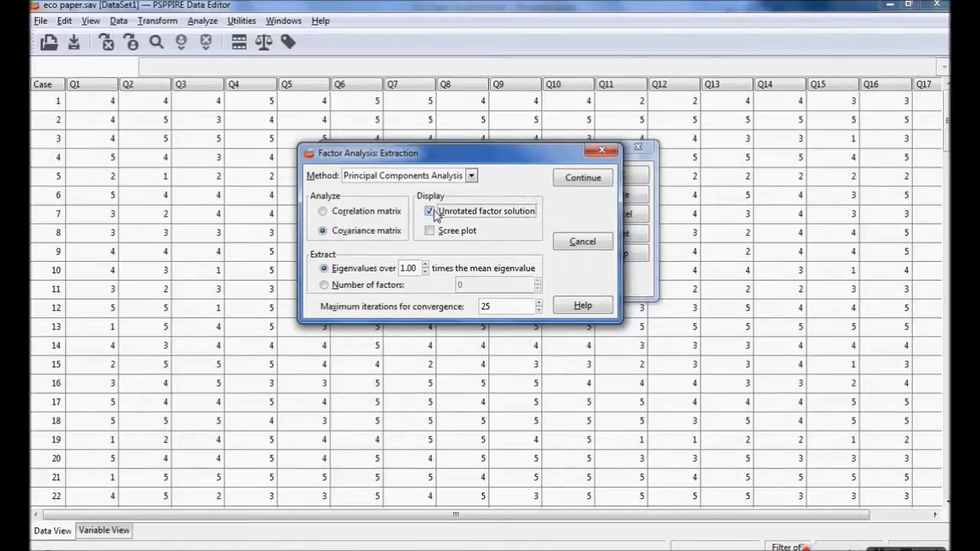
click(356, 216)
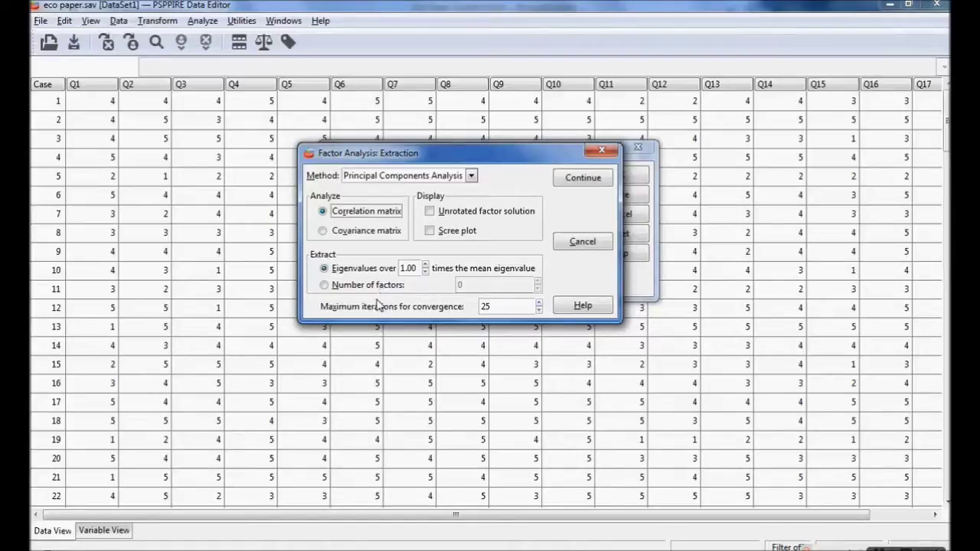
click(577, 182)
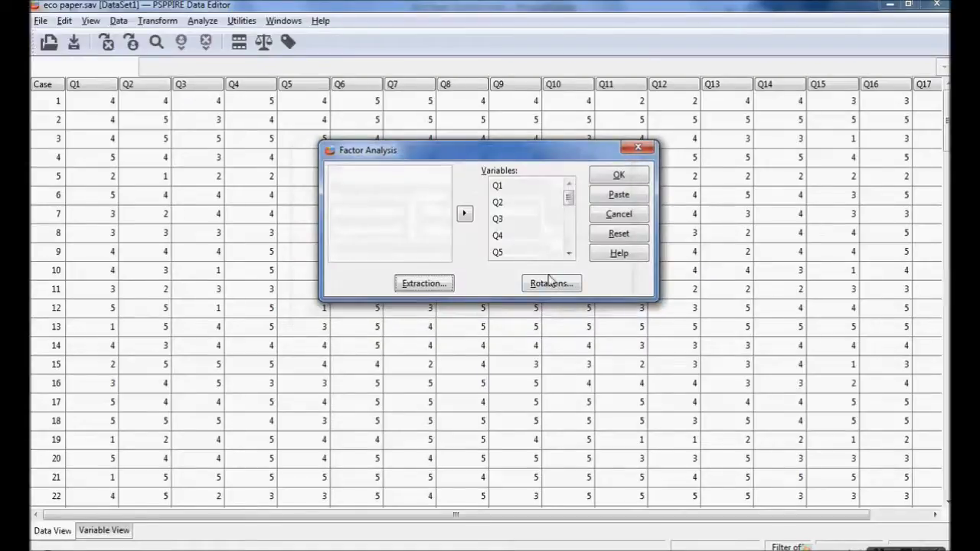
click(549, 285)
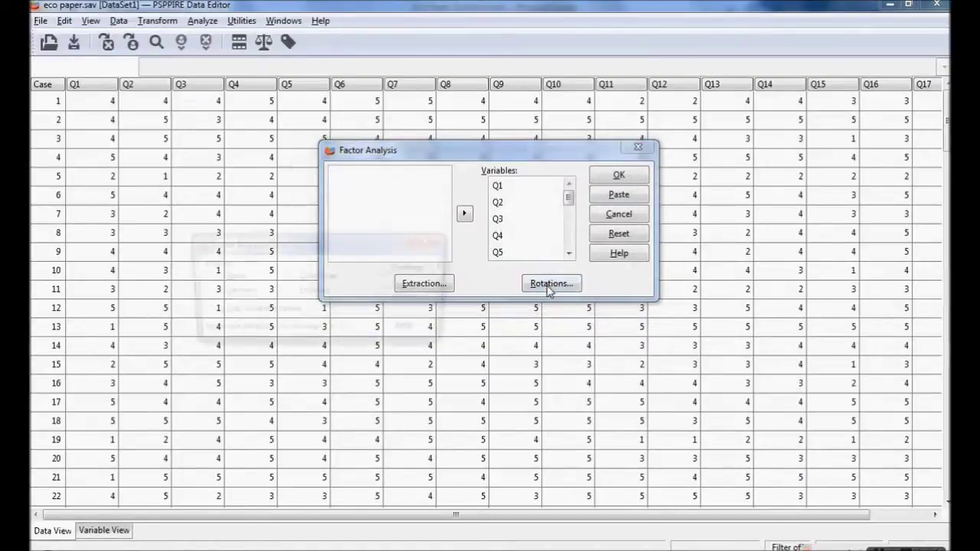
Keep Varimax with rotated solution displayed, recheck both settings, and run the analysis.
drag(376, 250, 528, 182)
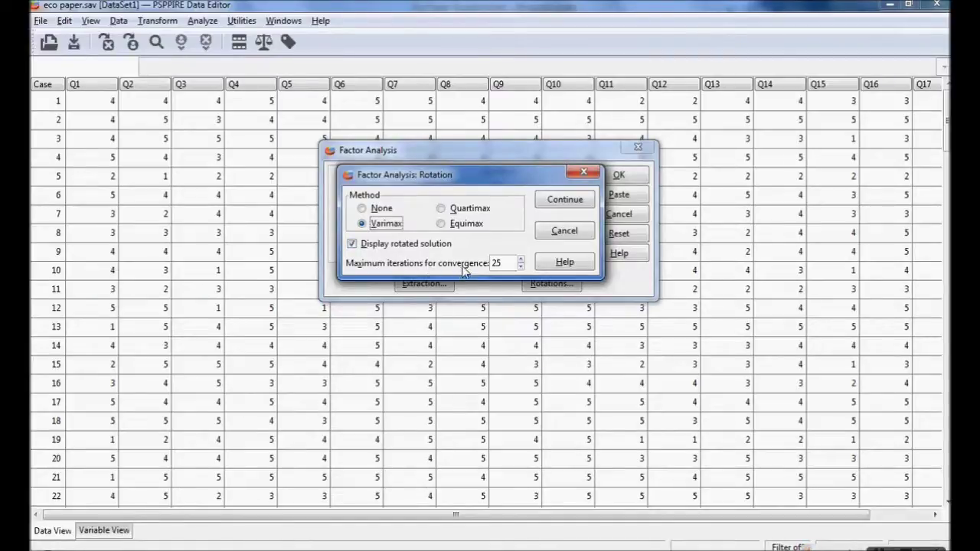
click(548, 205)
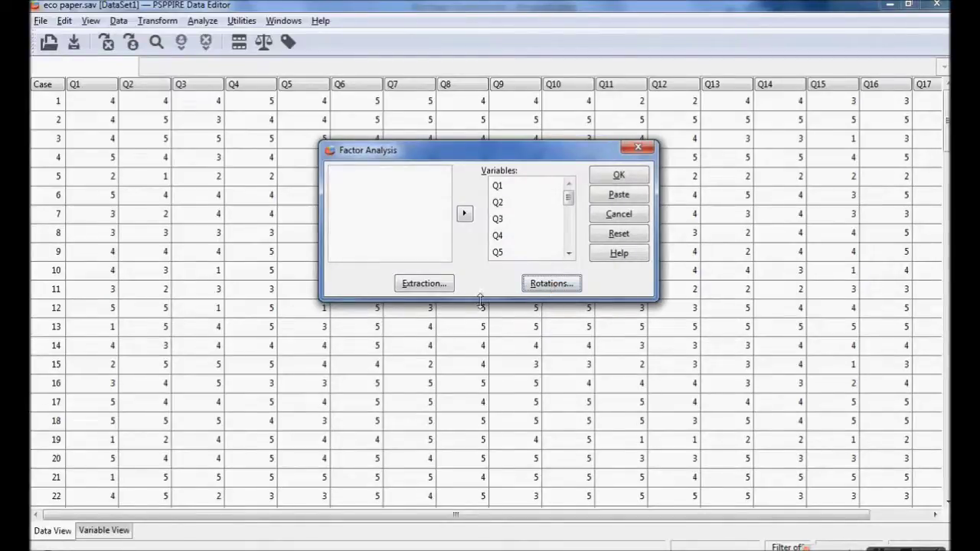
click(435, 288)
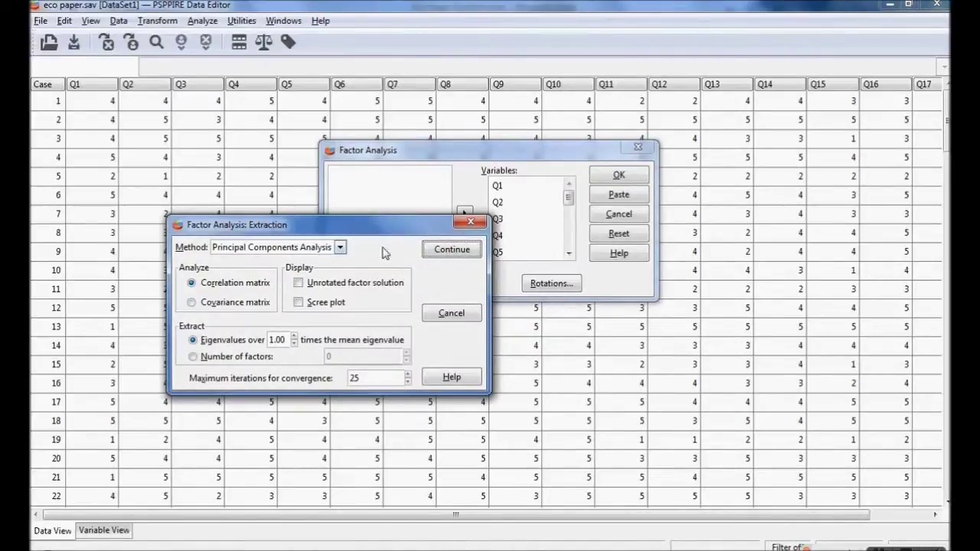
click(470, 222)
click(540, 287)
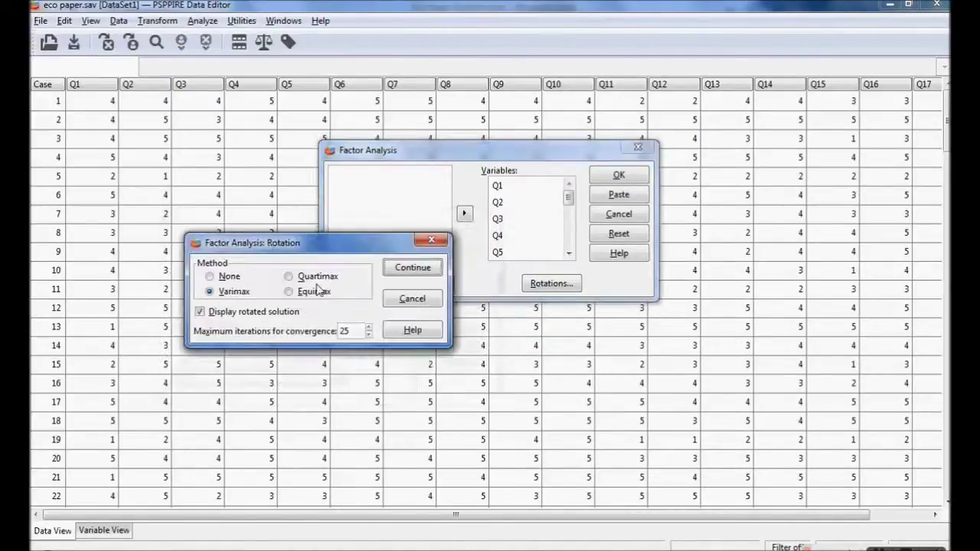
click(431, 240)
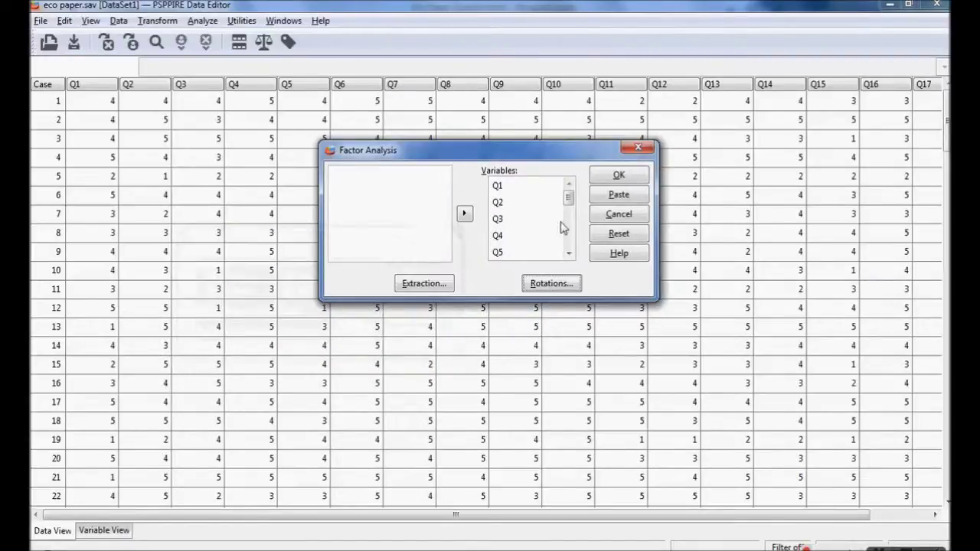
click(618, 178)
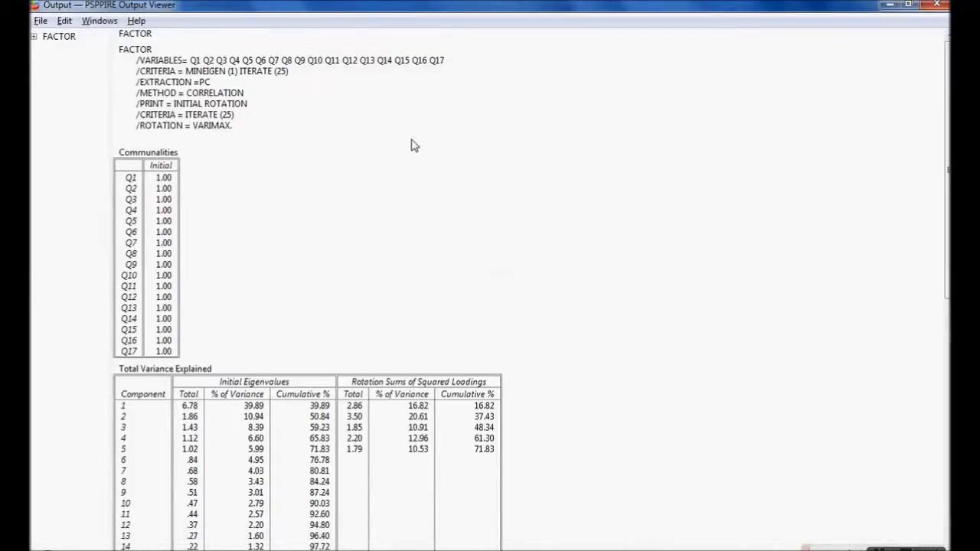
Scroll the output down to the Total Variance Explained and Component Matrix tables.
scroll(414, 145, down, 5)
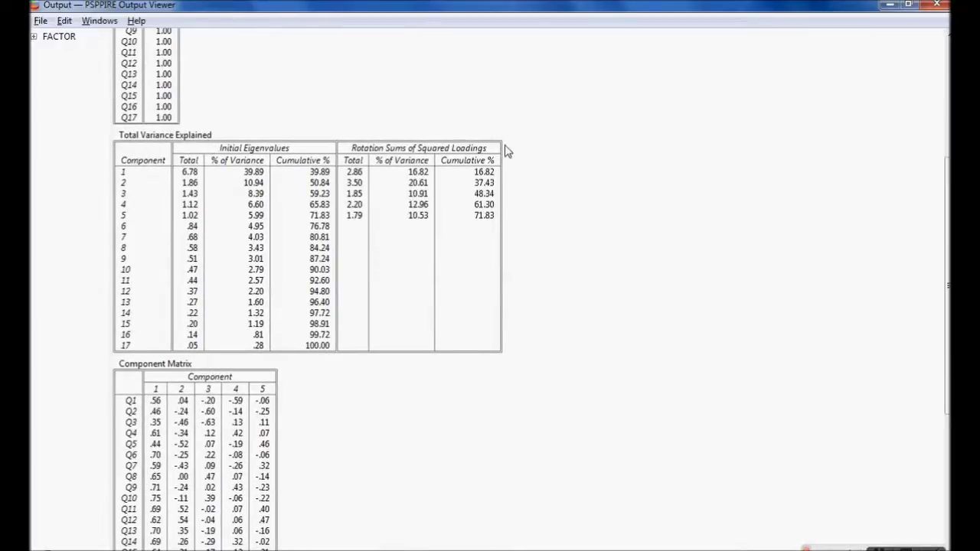
scroll(395, 243, down, 1)
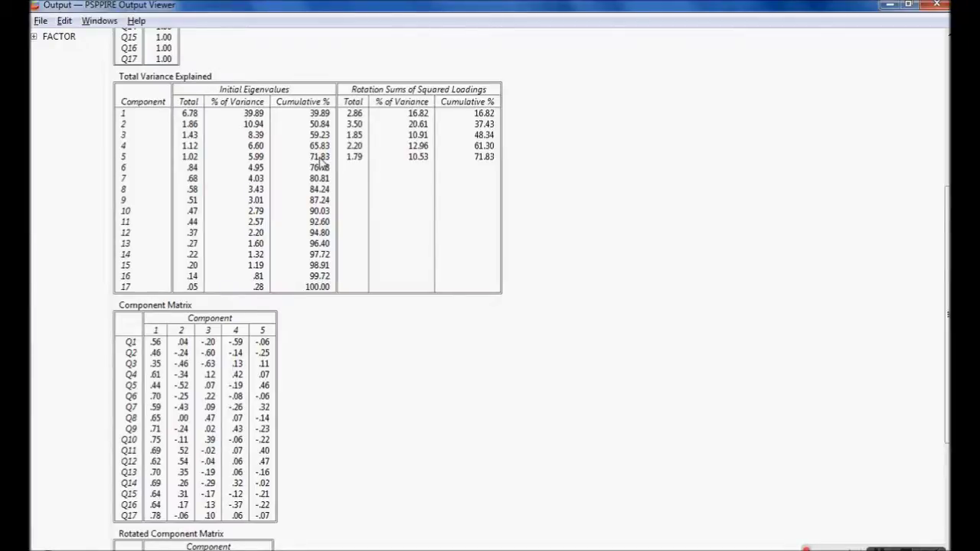
Scroll down to the Rotated Component Matrix showing Varimax loadings for Q1–Q17.
scroll(322, 160, down, 5)
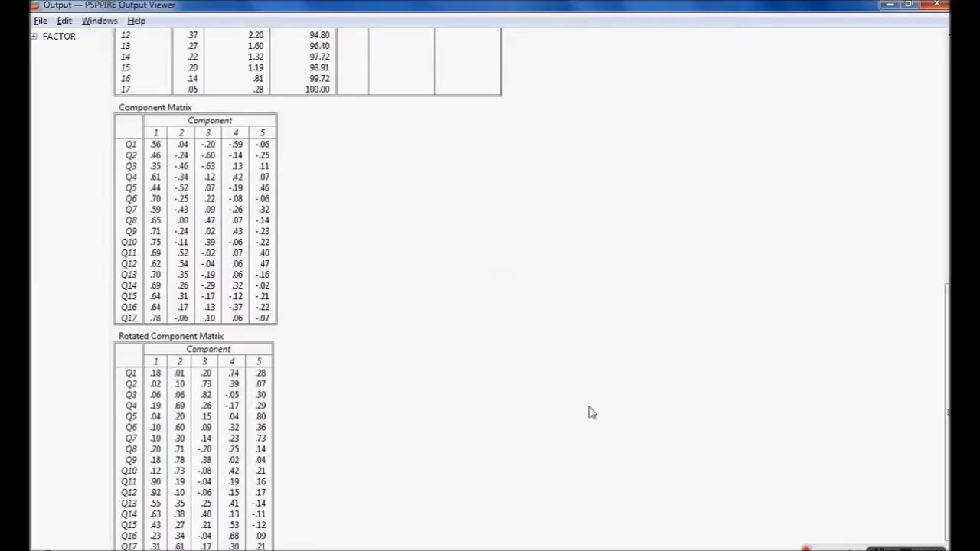
Switch to the Word document with the colour-highlighted Rotated Component Matrix.
mouse_move(574, 547)
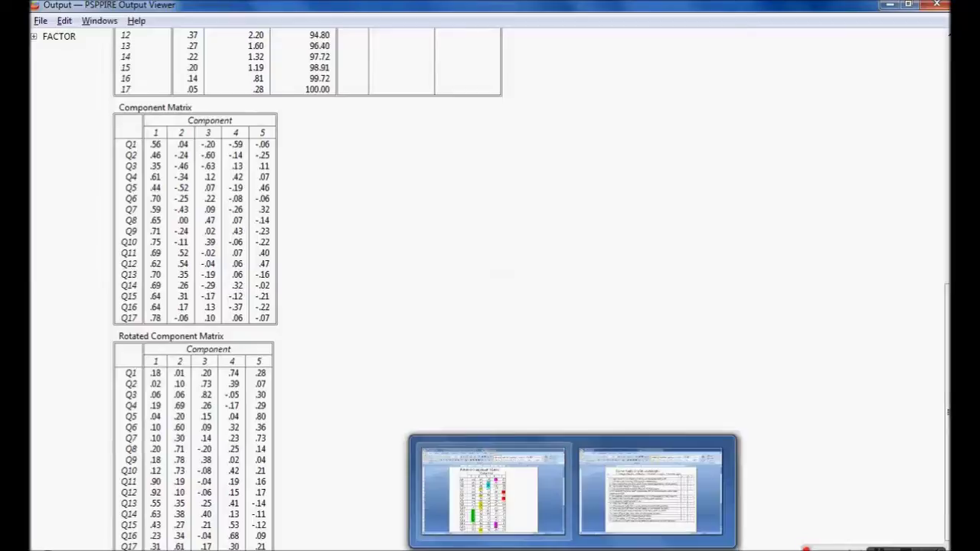
click(655, 482)
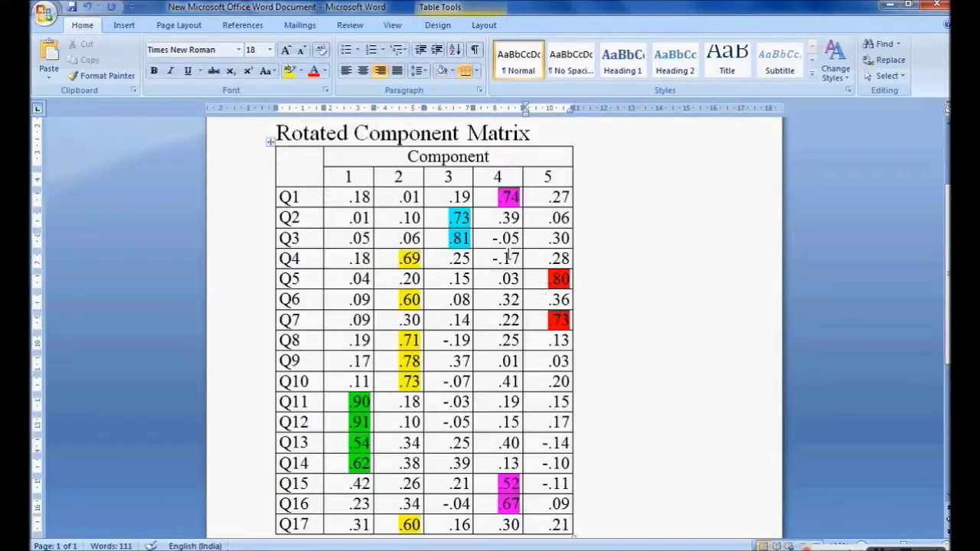
Return to the PSPP Output Viewer and scroll back up through the factor output.
key(alt+Tab)
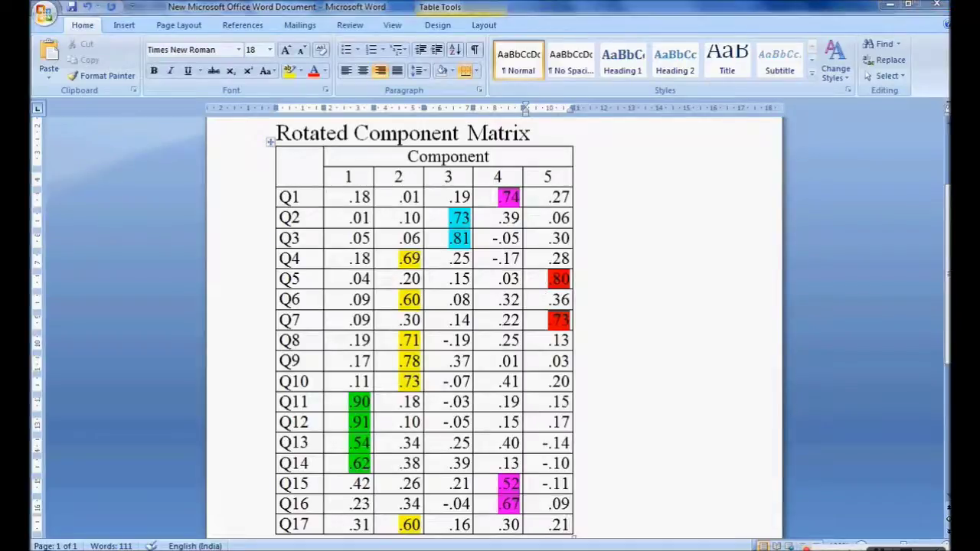
scroll(457, 350, up, 5)
scroll(458, 351, up, 3)
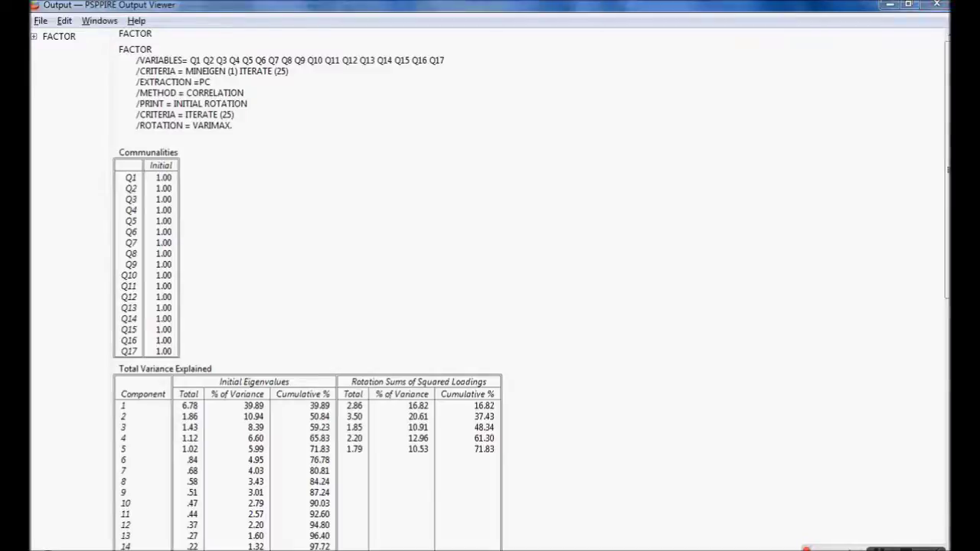
Go to the PSPP data grid, then bring up the Eco Paper Questionnaire in Word.
key(alt+Tab)
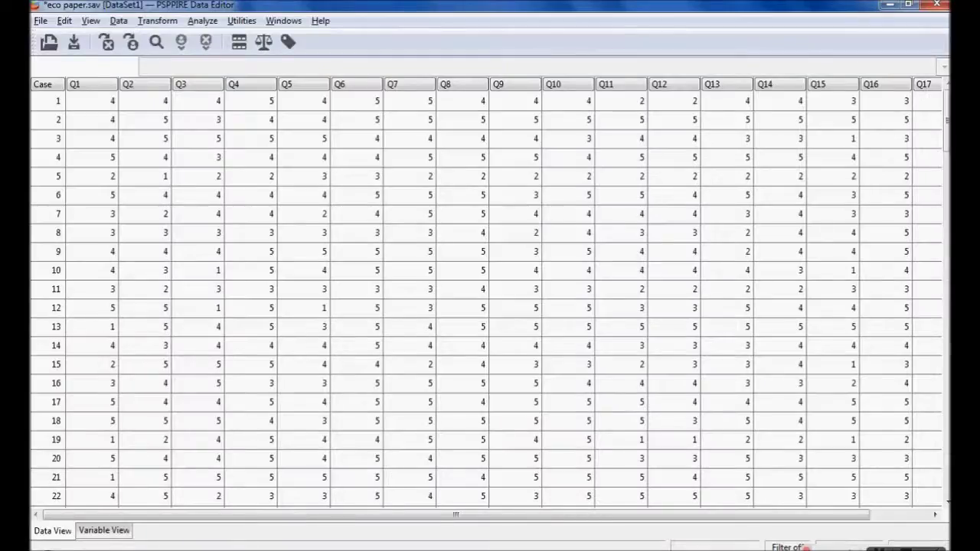
mouse_move(575, 545)
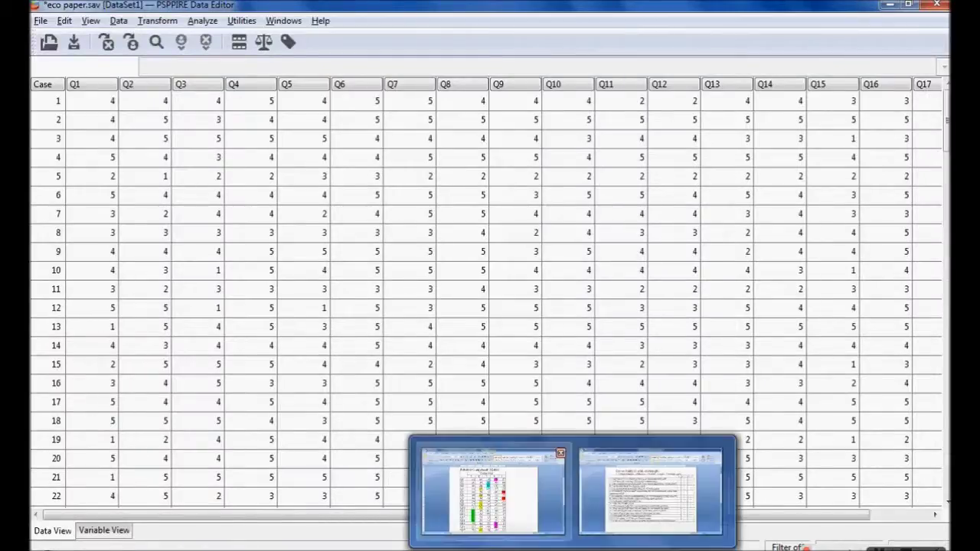
click(656, 483)
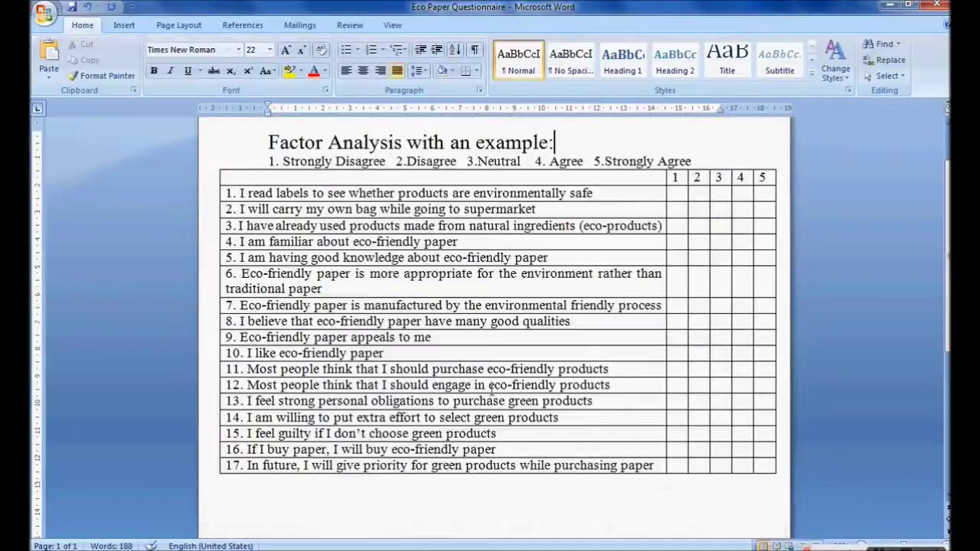